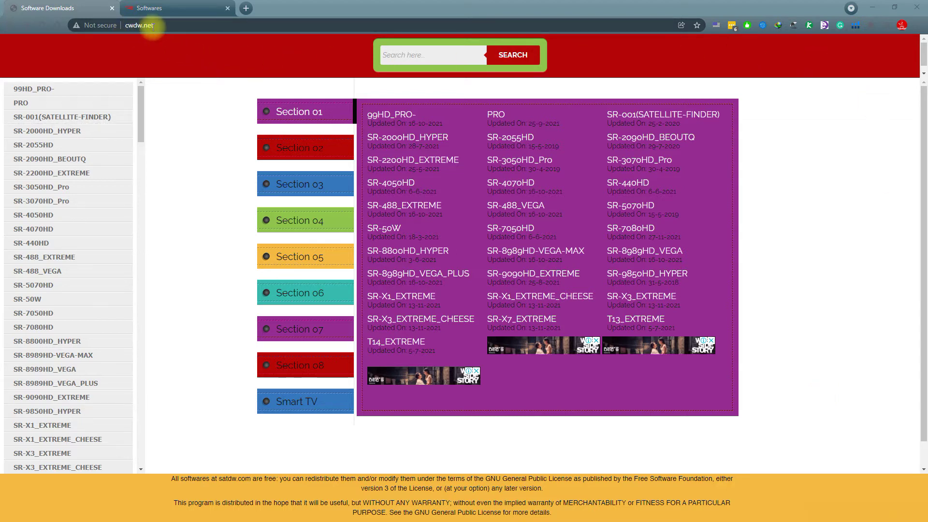
- Search cwdw.net for t15, expand Section 05 and open the SR-T15_EXTREME firmware page
{"action": "left_click", "coordinate": [161, 9]}
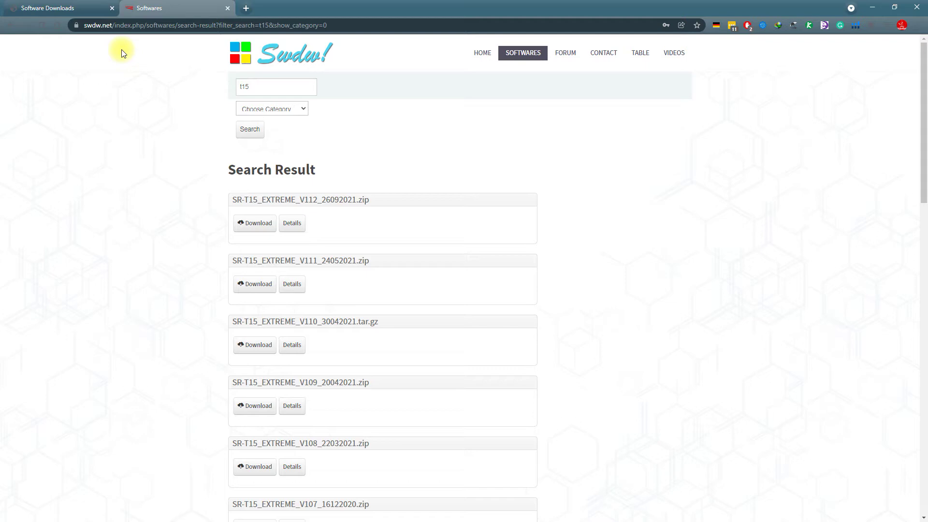
{"action": "left_click", "coordinate": [57, 8]}
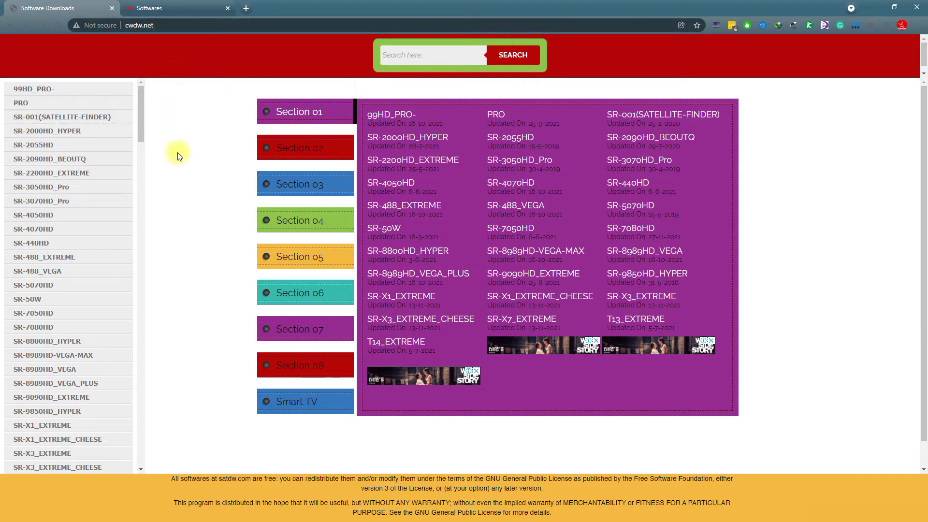
{"action": "key", "text": "ctrl+f"}
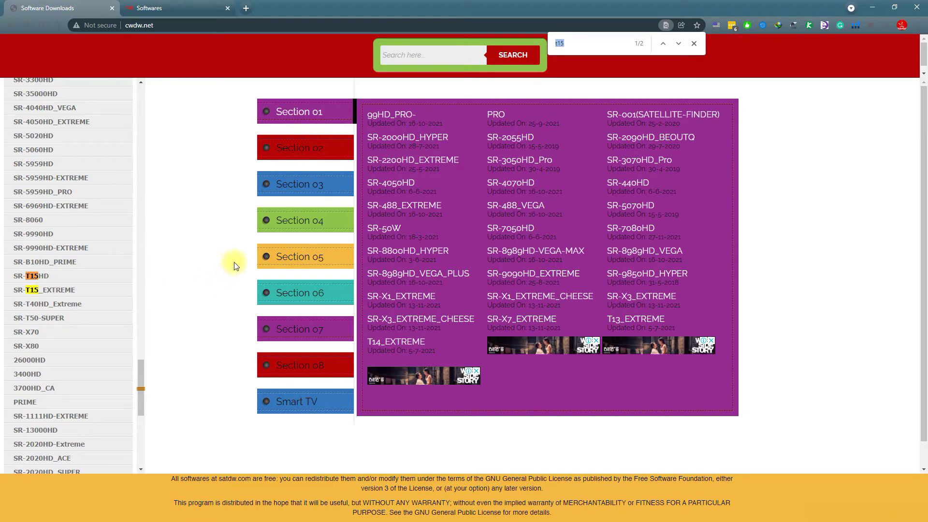
{"action": "left_click", "coordinate": [308, 265]}
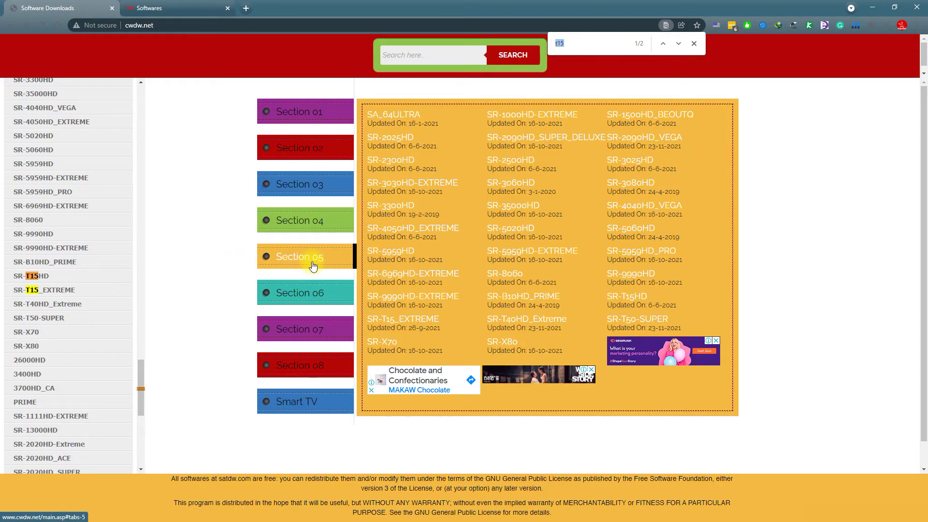
{"action": "left_click", "coordinate": [403, 321]}
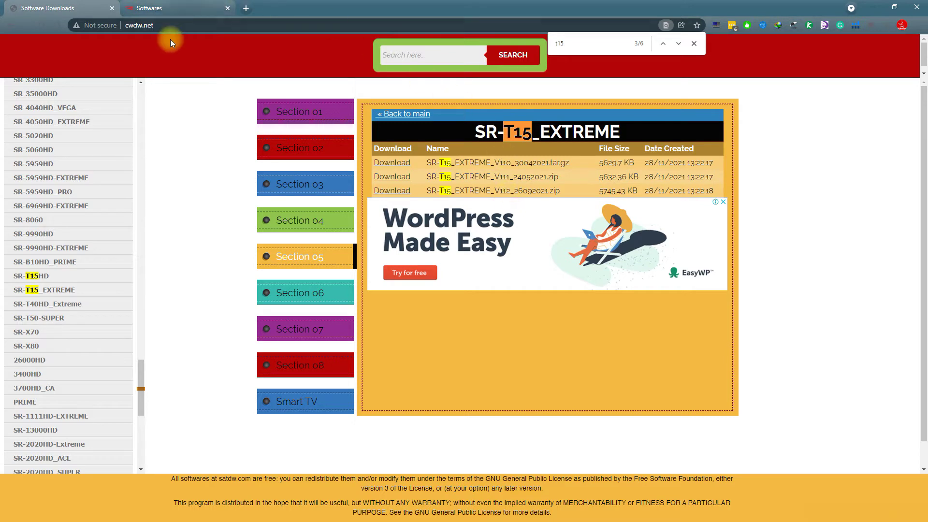
{"action": "left_click", "coordinate": [191, 8]}
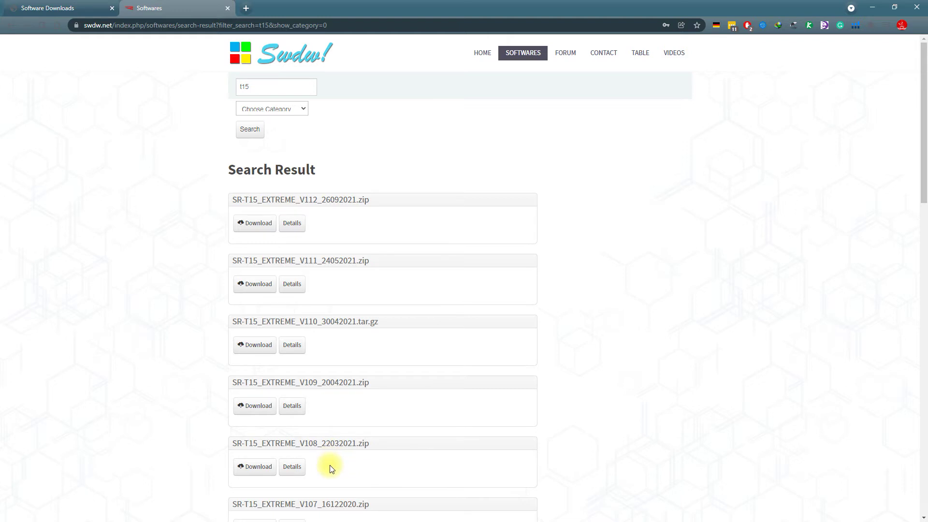
- Download SR-T15_EXTREME_V112_26092021.zip from swdw.net
{"action": "left_click", "coordinate": [257, 224]}
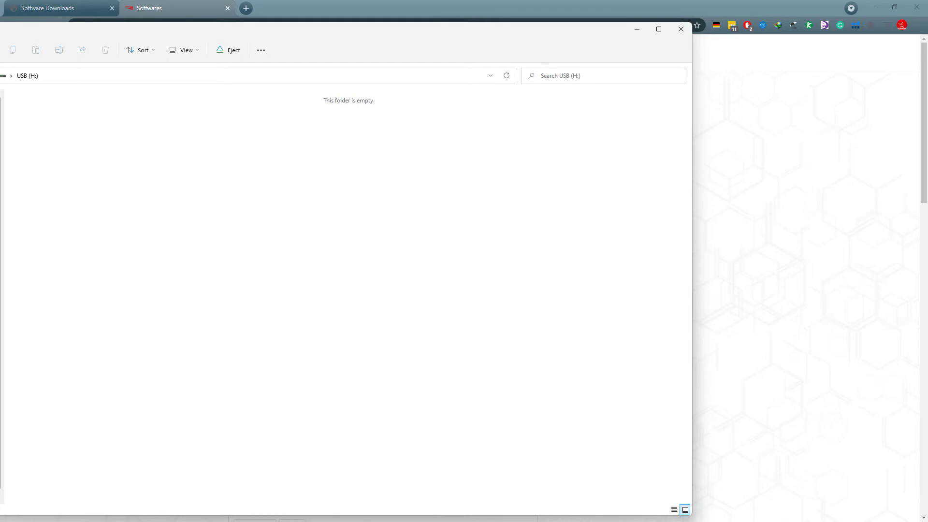
- Paste SR-T15_EXTREME_V112_26092021.zip onto USB (H:), Extract Here, and open the extracted folder with GxRom.bin
{"action": "key", "text": "ctrl+v"}
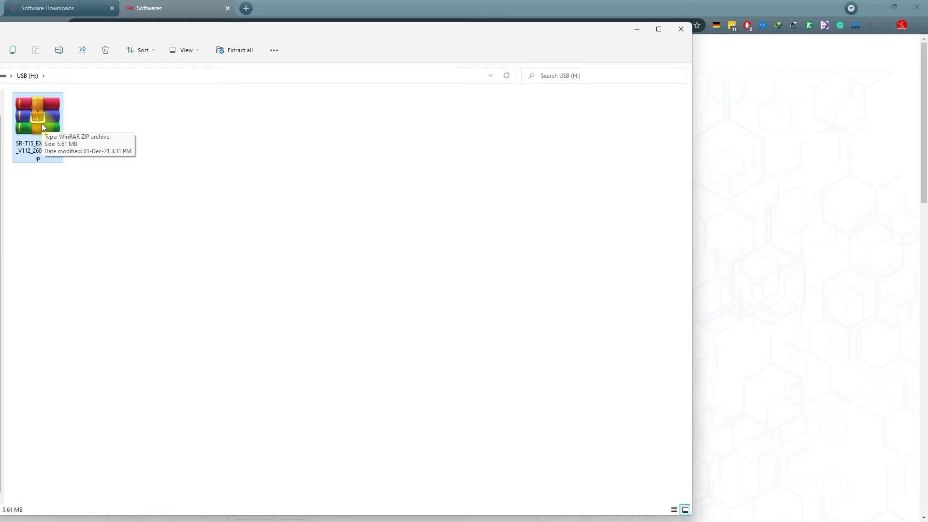
{"action": "left_click", "coordinate": [184, 132]}
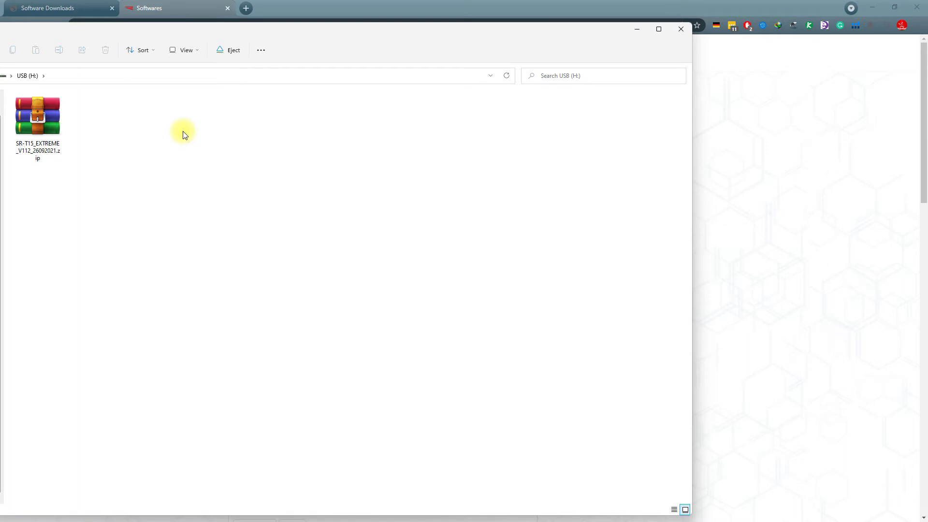
{"action": "right_click", "coordinate": [35, 127]}
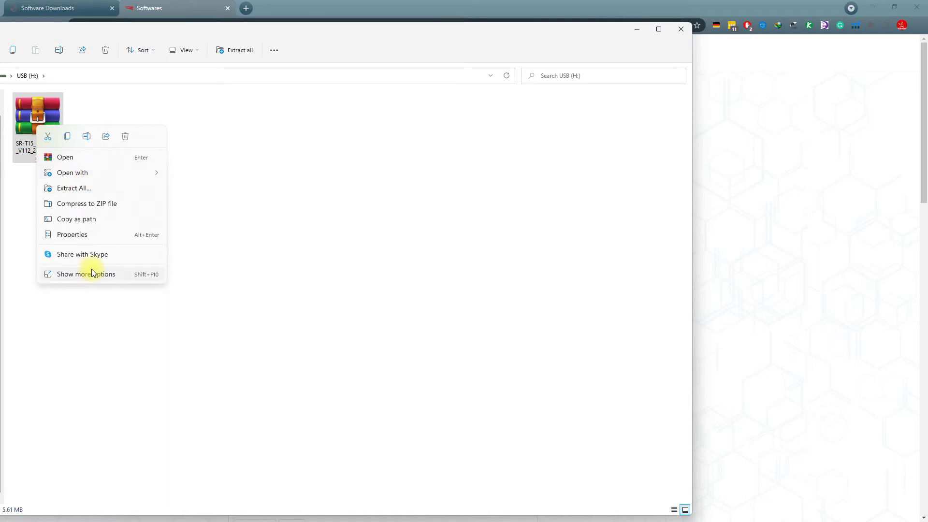
{"action": "left_click", "coordinate": [94, 273]}
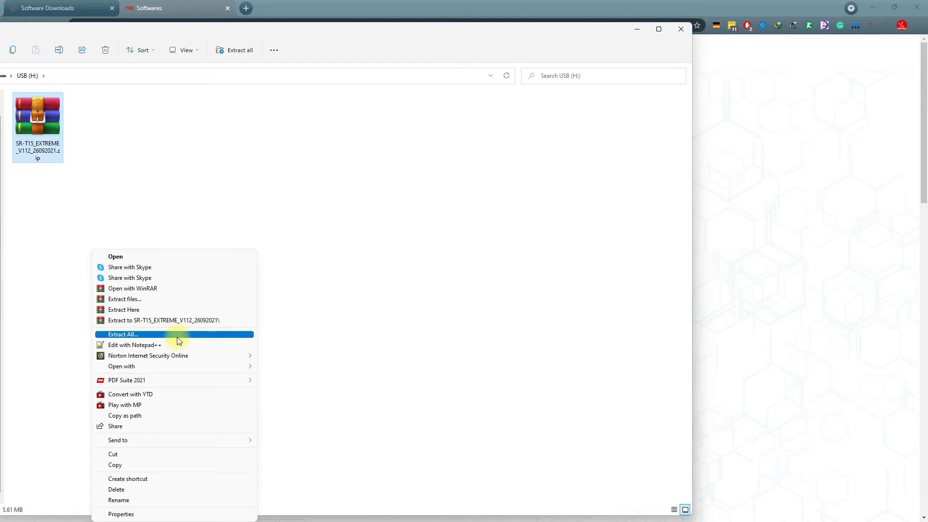
{"action": "left_click", "coordinate": [125, 309]}
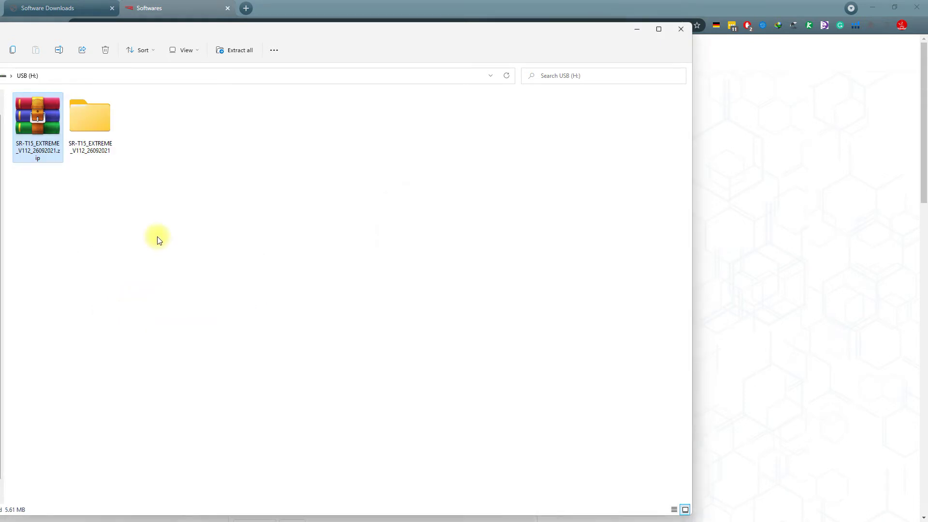
{"action": "left_click", "coordinate": [89, 134]}
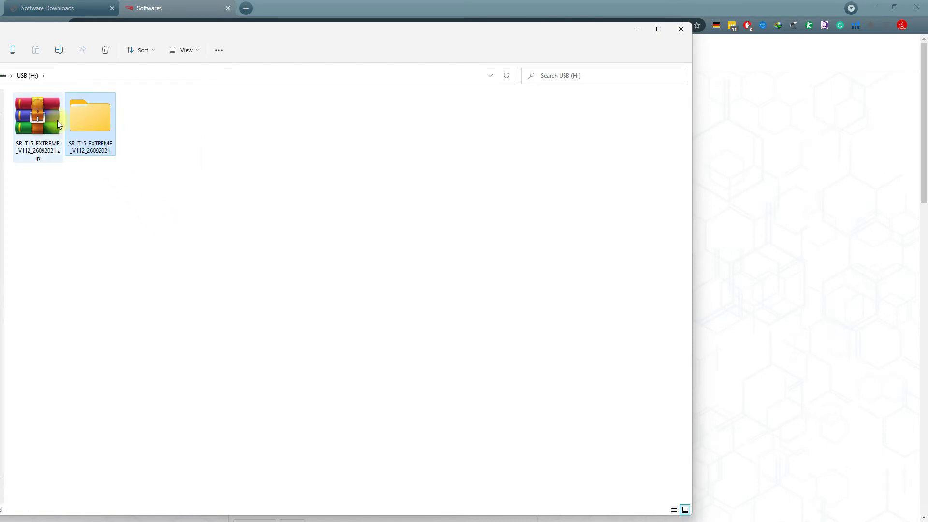
{"action": "double_click", "coordinate": [87, 119]}
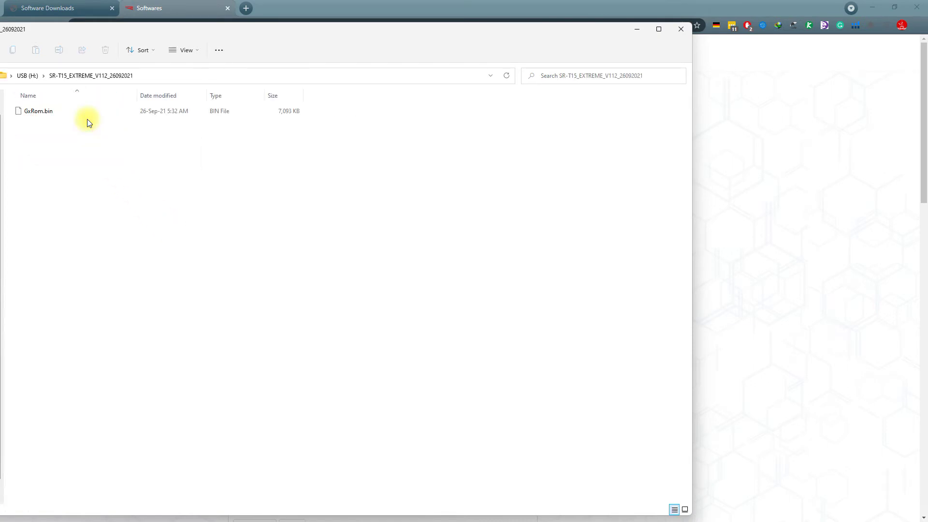
- Check GxRom.bin, return to USB (H:), eject the drive and close File Explorer
{"action": "left_click", "coordinate": [54, 117]}
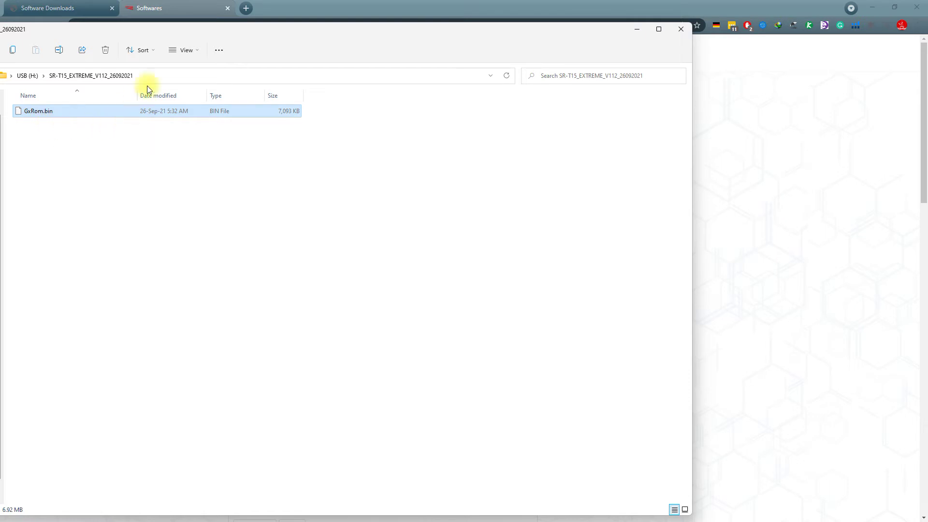
{"action": "left_click", "coordinate": [29, 75]}
{"action": "left_click", "coordinate": [172, 119]}
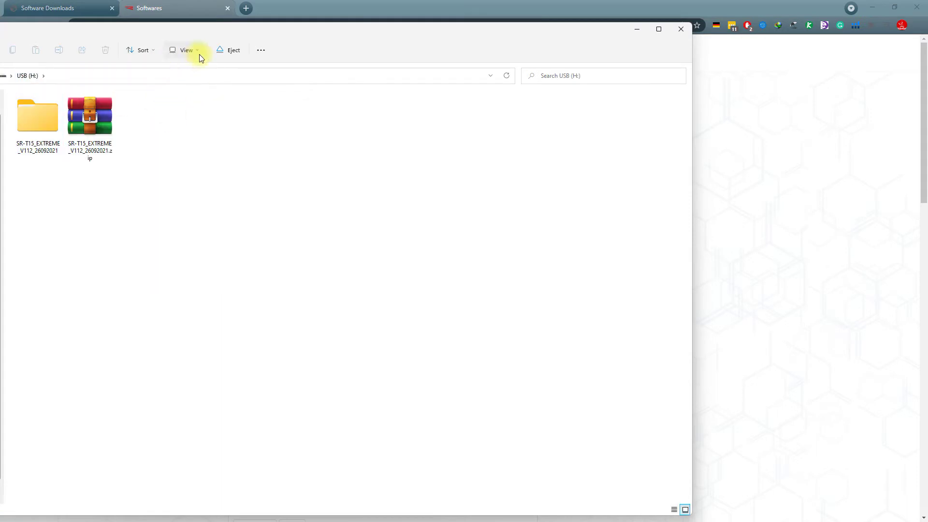
{"action": "left_click", "coordinate": [230, 49]}
{"action": "left_click", "coordinate": [778, 228]}
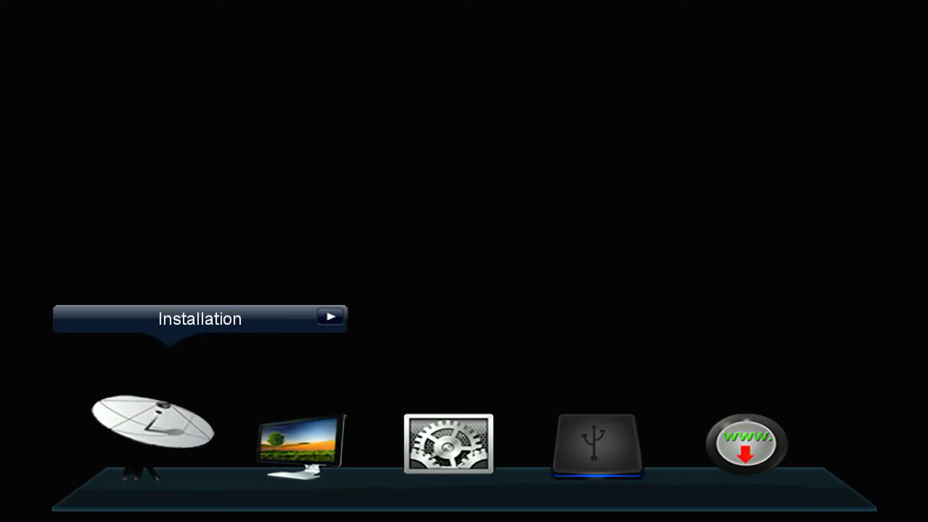
- Open System Setting > About STB, confirm Software Version V1.02, then exit back out
{"action": "key", "text": "Right"}
{"action": "key", "text": "Right"}
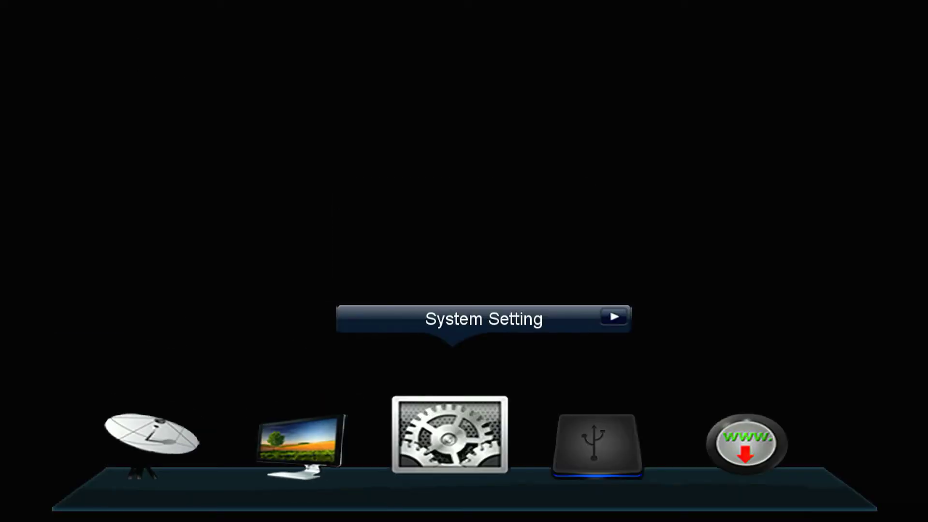
{"action": "key", "text": "Return"}
{"action": "key", "text": "Down"}
{"action": "key", "text": "Down"}
{"action": "key", "text": "Down"}
{"action": "key", "text": "Down"}
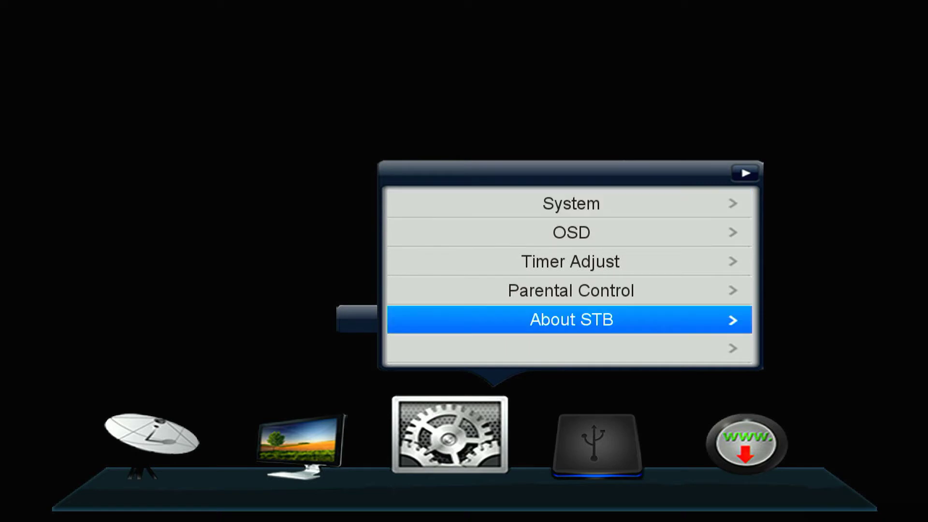
{"action": "key", "text": "Return"}
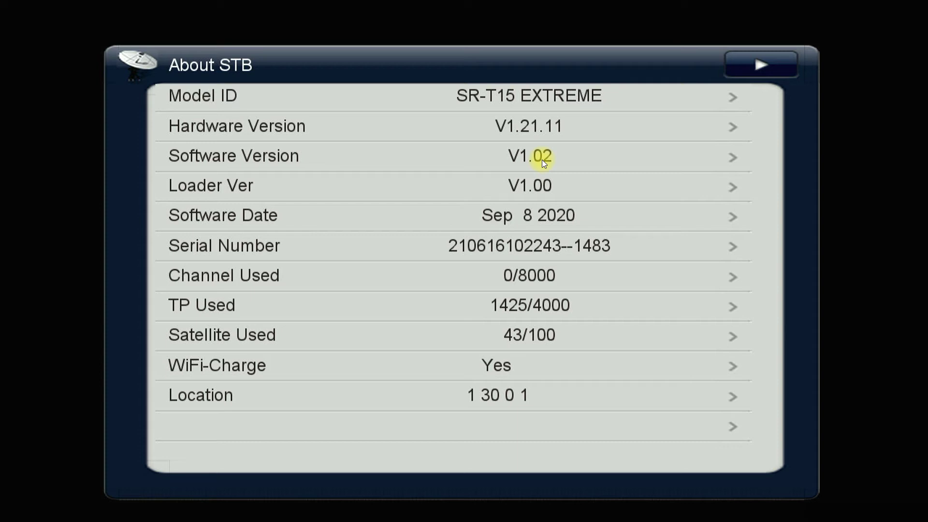
{"action": "key", "text": "Escape"}
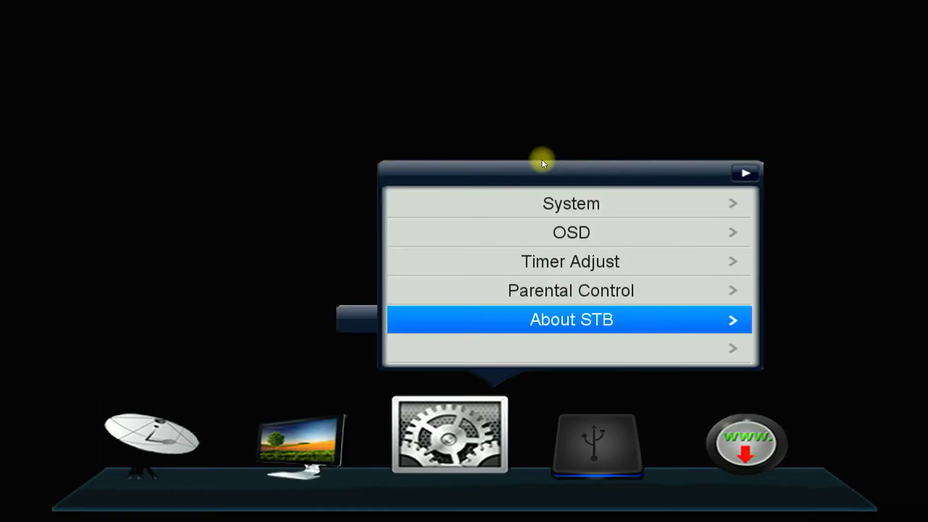
{"action": "key", "text": "Escape"}
- In the USB Hard disk browser, open the SR-T15_EXTREME_V112_26092021 folder and highlight GxRom.bin (7093 KB)
{"action": "key", "text": "Right"}
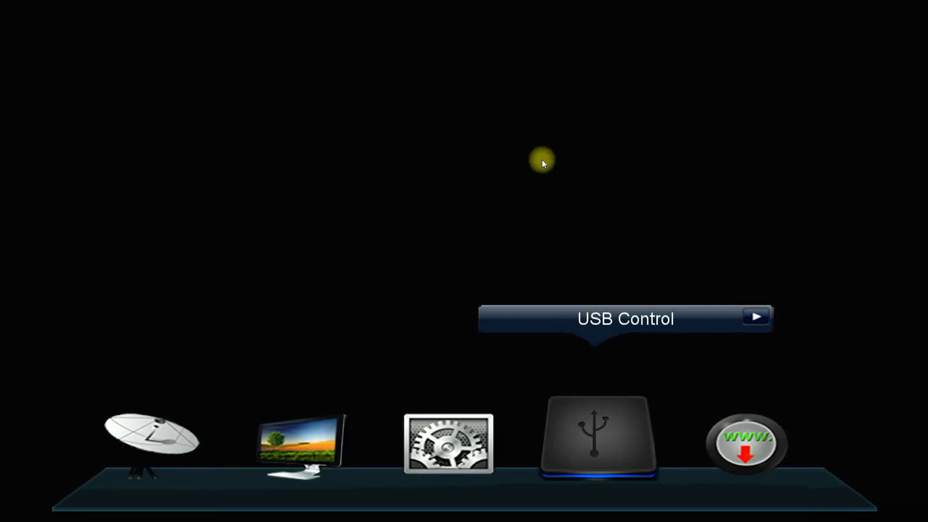
{"action": "key", "text": "Return"}
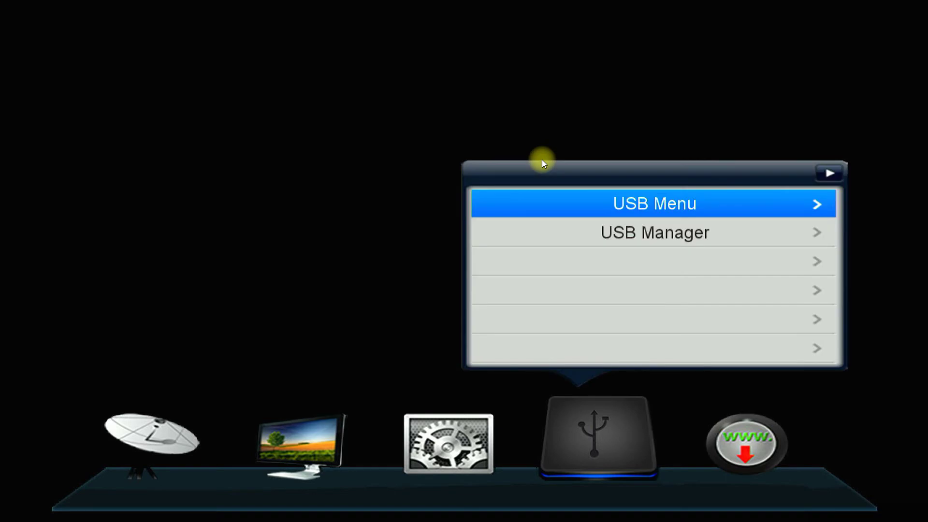
{"action": "key", "text": "Return"}
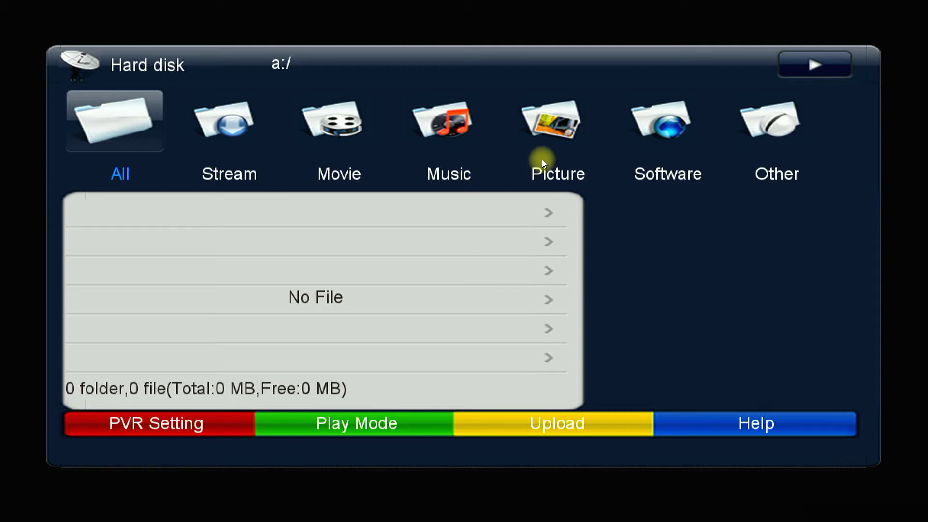
{"action": "key", "text": "Escape"}
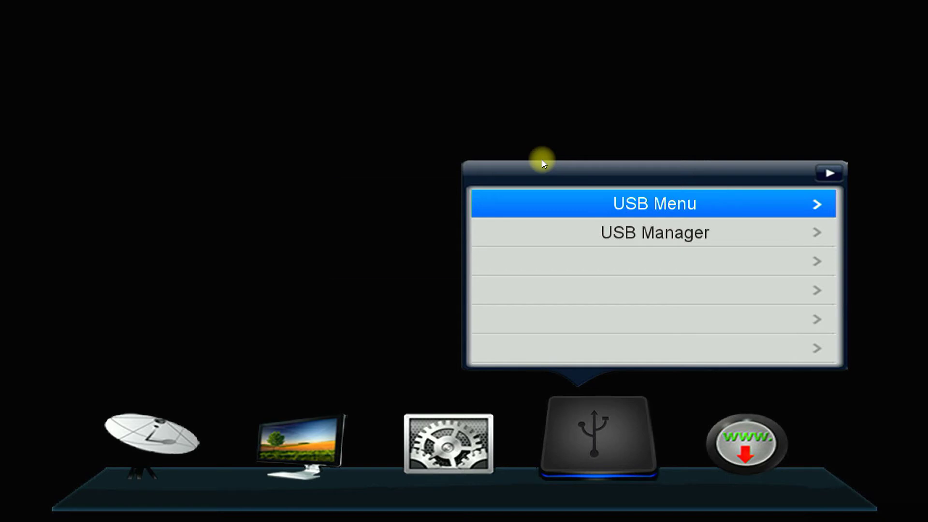
{"action": "key", "text": "Return"}
{"action": "key", "text": "Return"}
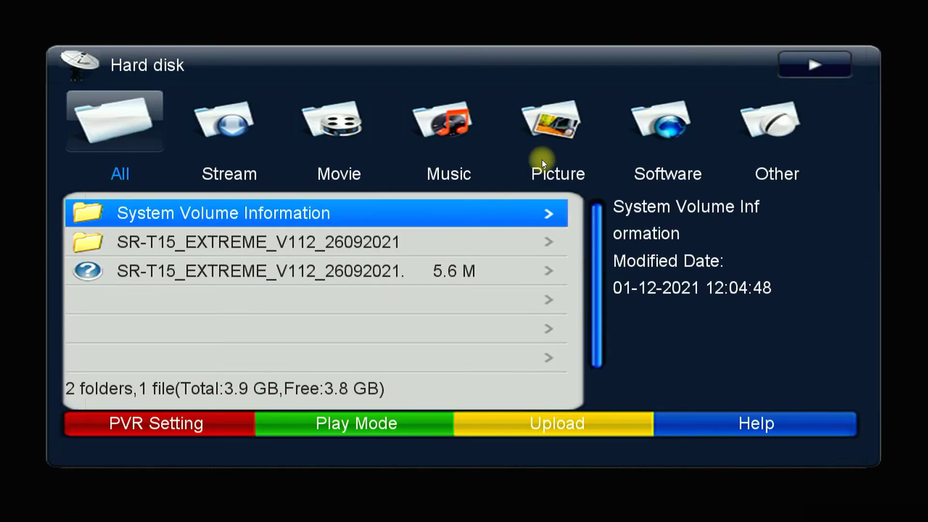
{"action": "key", "text": "Down"}
{"action": "key", "text": "Down"}
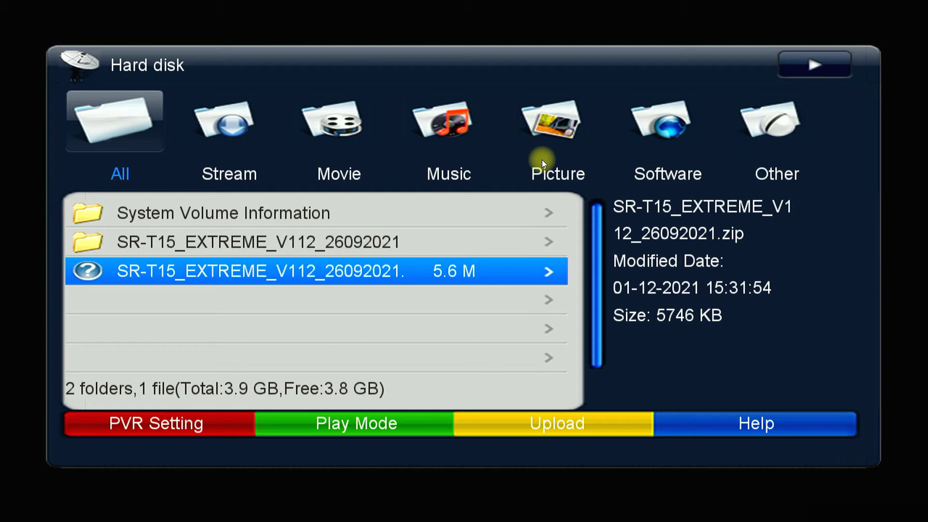
{"action": "key", "text": "Up"}
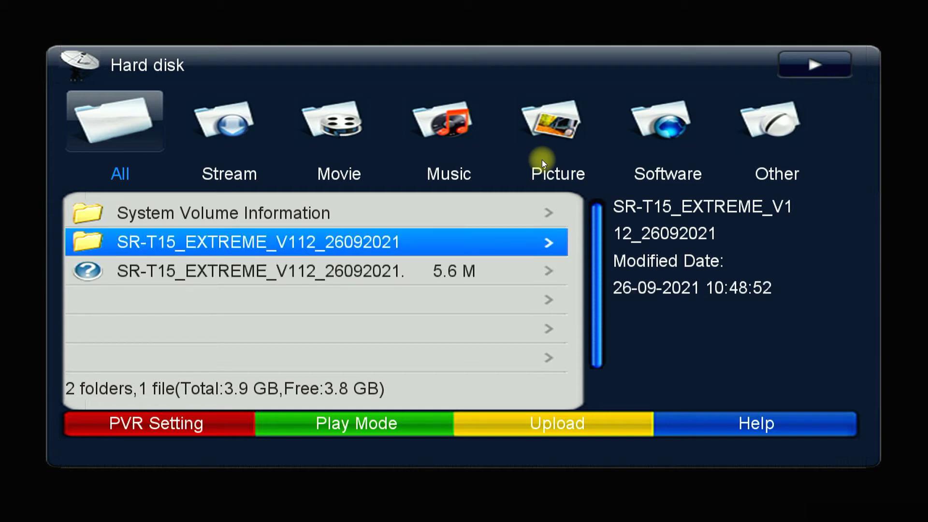
{"action": "key", "text": "Return"}
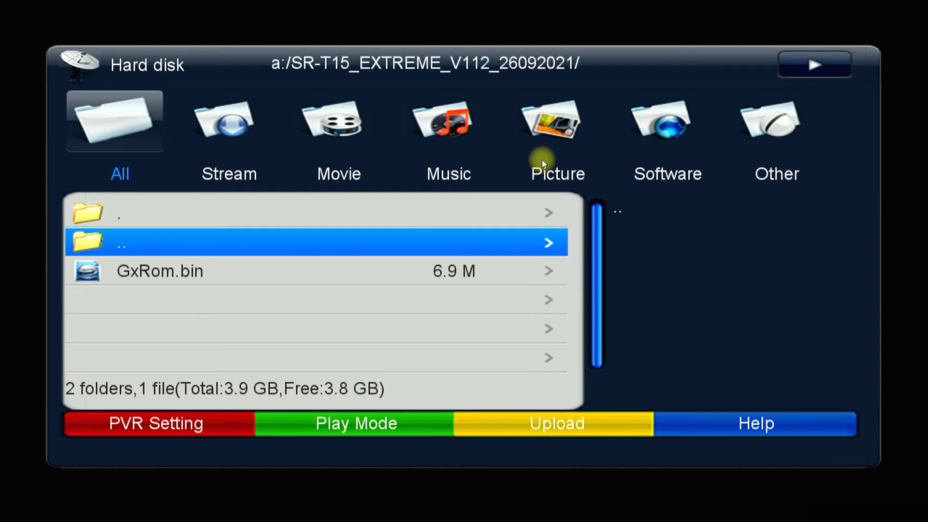
{"action": "key", "text": "Down"}
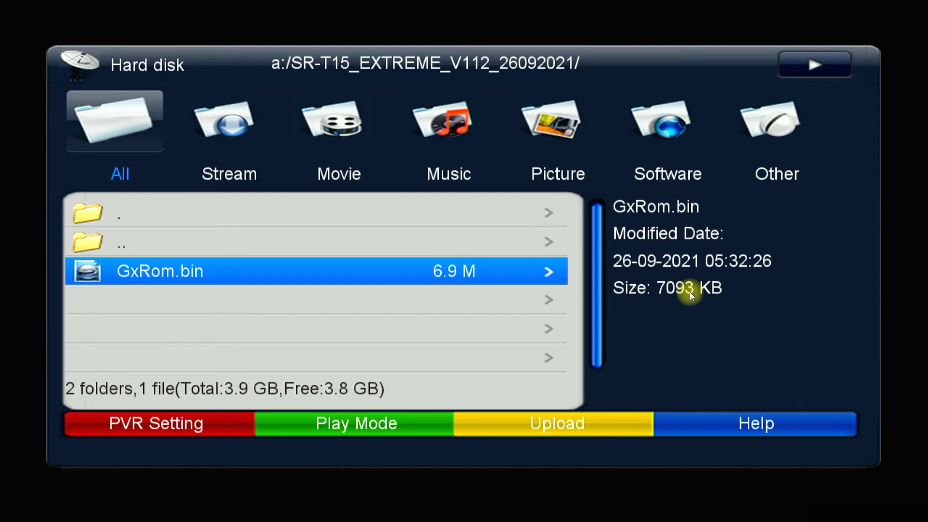
- Cycle the category filter past Stream, Movie and Music to Software, then highlight GxRom.bin
{"action": "key", "text": "Right"}
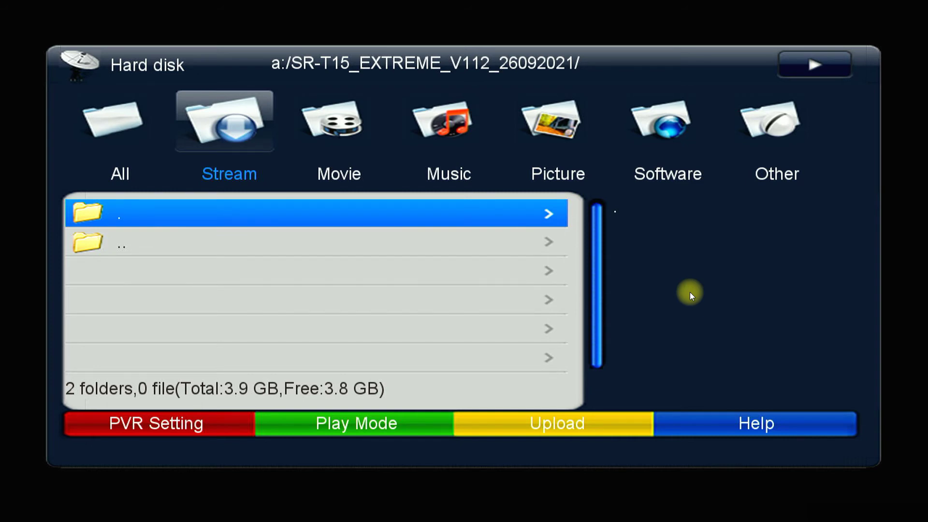
{"action": "key", "text": "Right"}
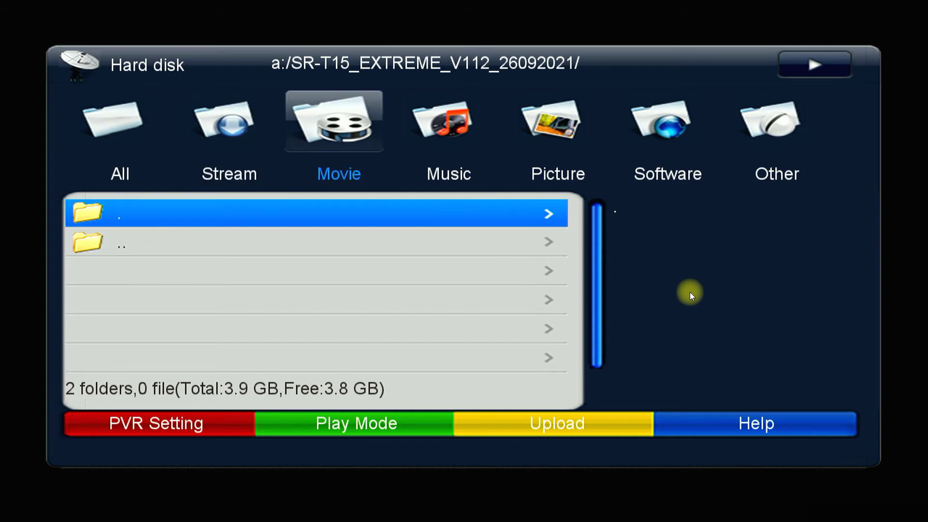
{"action": "key", "text": "Right"}
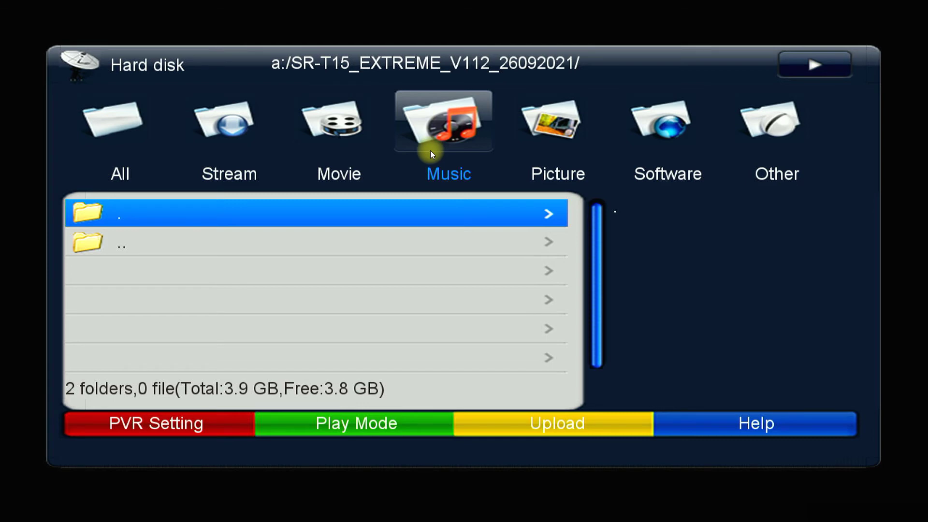
{"action": "key", "text": "Right"}
{"action": "key", "text": "Right"}
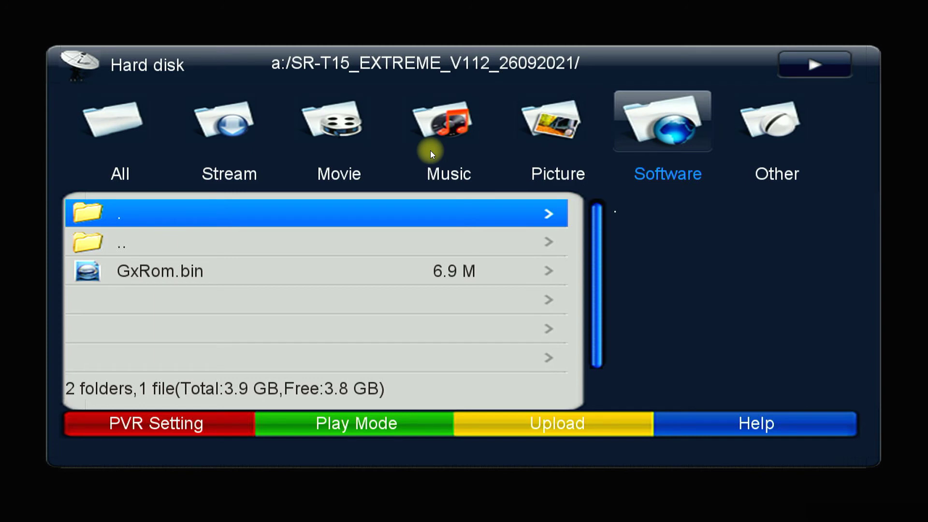
{"action": "key", "text": "Down"}
{"action": "key", "text": "Down"}
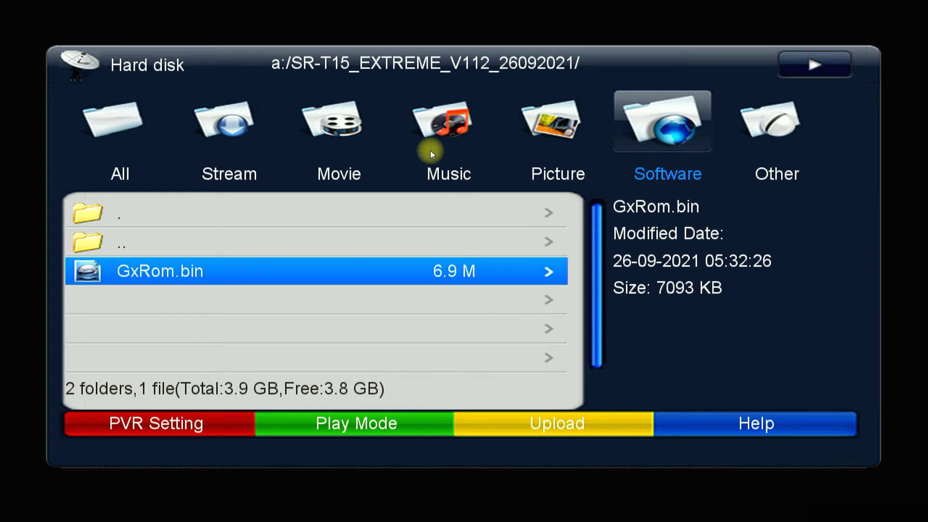
- Select GxRom.bin for software update, answer Yes to the warning, and run the update to 100%
{"action": "key", "text": "Return"}
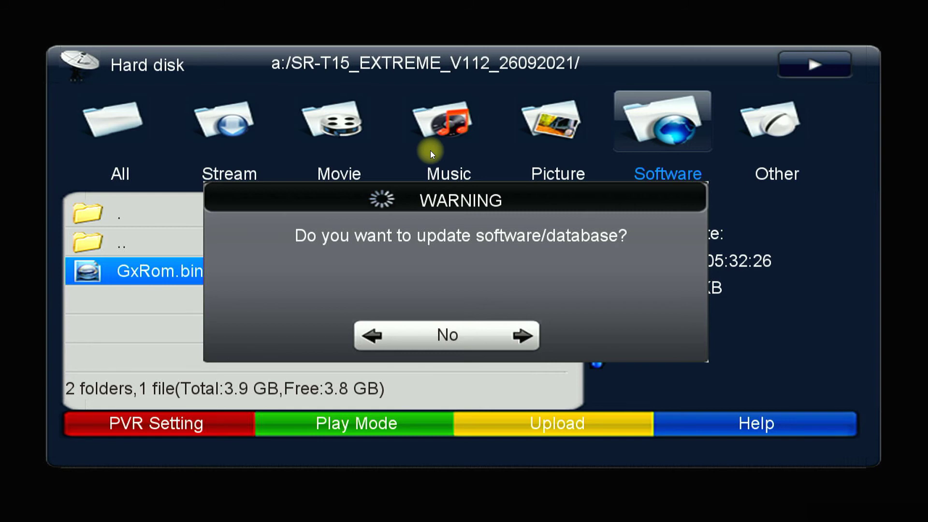
{"action": "key", "text": "Right"}
{"action": "key", "text": "Right"}
{"action": "key", "text": "Right"}
{"action": "key", "text": "Right"}
{"action": "key", "text": "Right"}
{"action": "key", "text": "Right"}
{"action": "key", "text": "Right"}
{"action": "key", "text": "Return"}
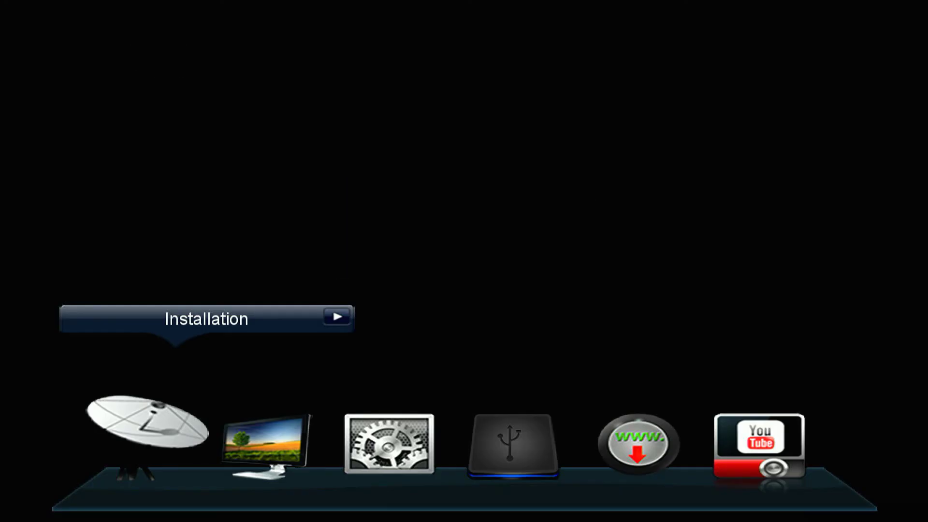
- Move from Installation to Channel Manager and select Factory Default to bring up the PIN box
{"action": "key", "text": "Return"}
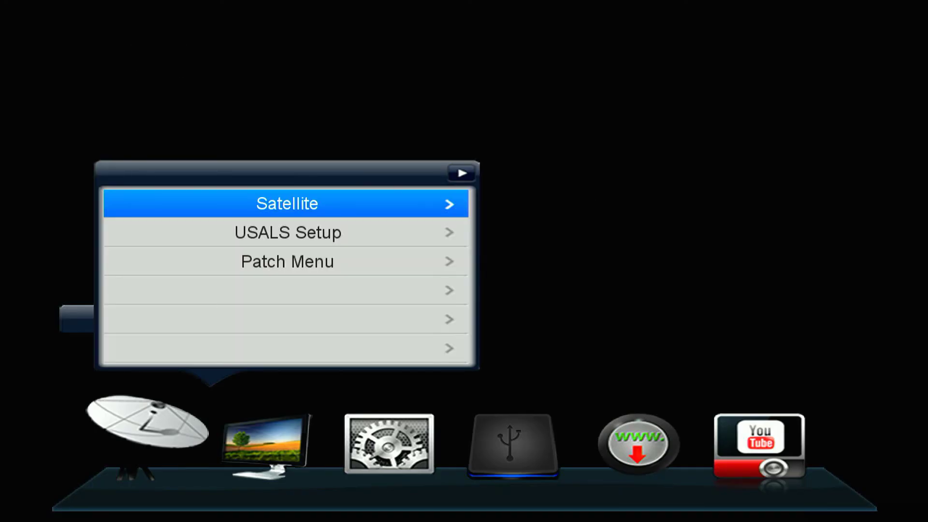
{"action": "key", "text": "Escape"}
{"action": "key", "text": "Right"}
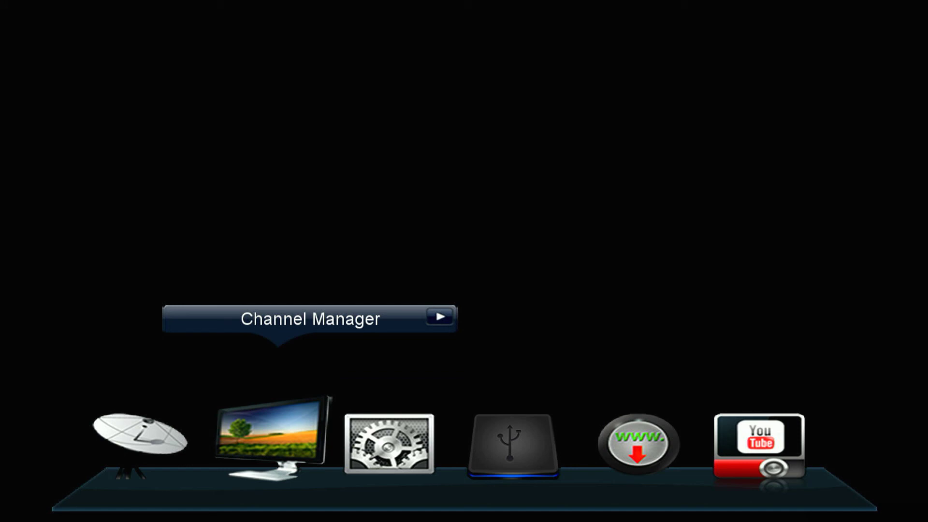
{"action": "key", "text": "Return"}
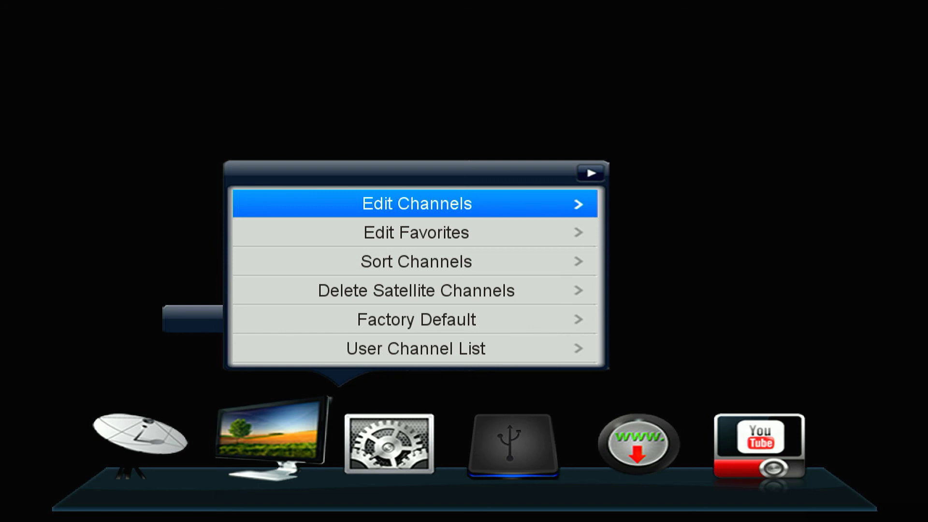
{"action": "key", "text": "Escape"}
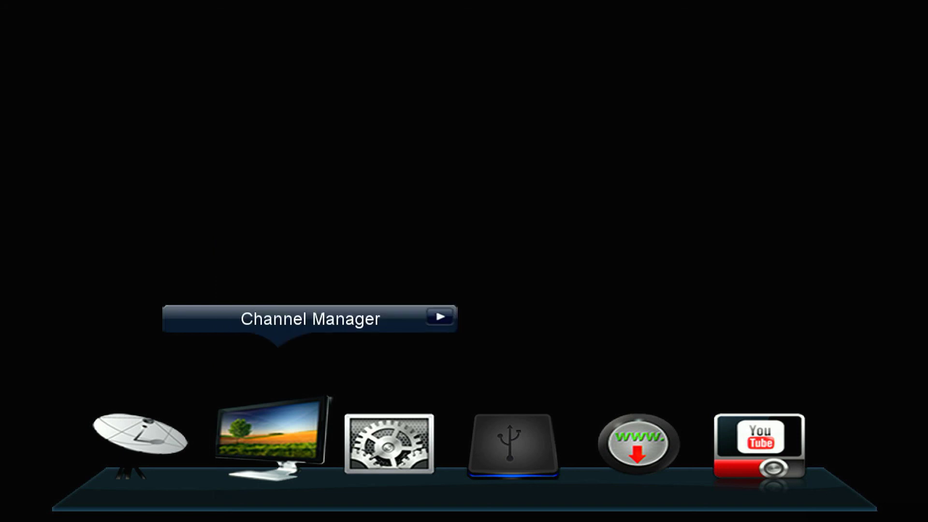
{"action": "key", "text": "Return"}
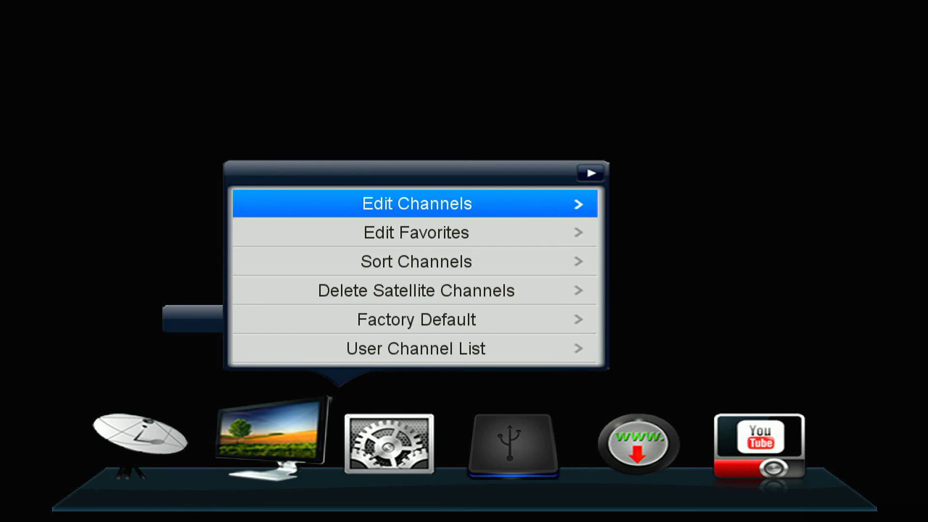
{"action": "key", "text": "Up"}
{"action": "key", "text": "Up"}
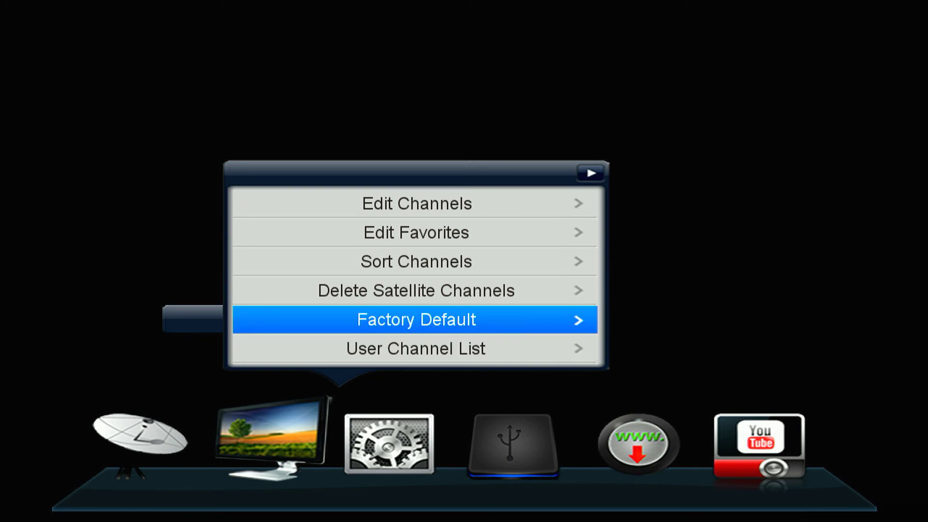
{"action": "key", "text": "Return"}
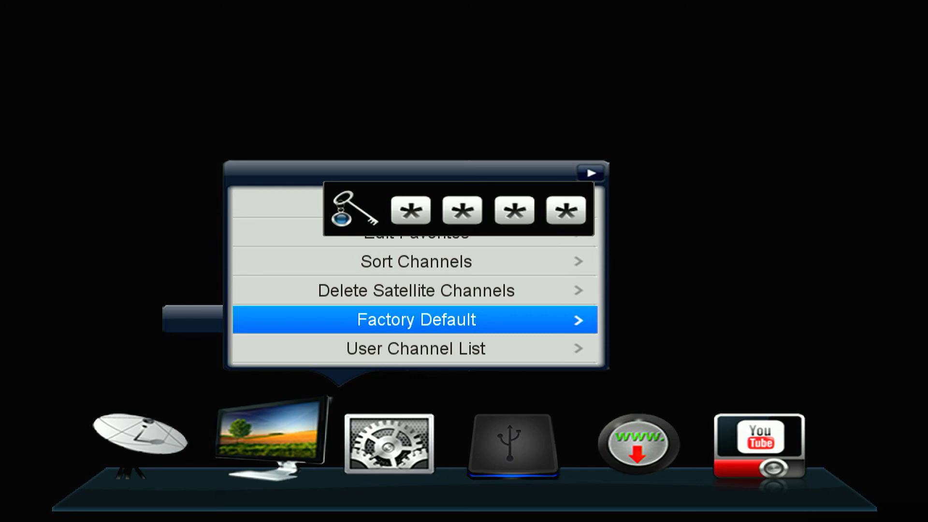
- Enter the receiver PIN and choose All in the Factory Default list, raising the data-loss warning
{"action": "type", "text": "00"}
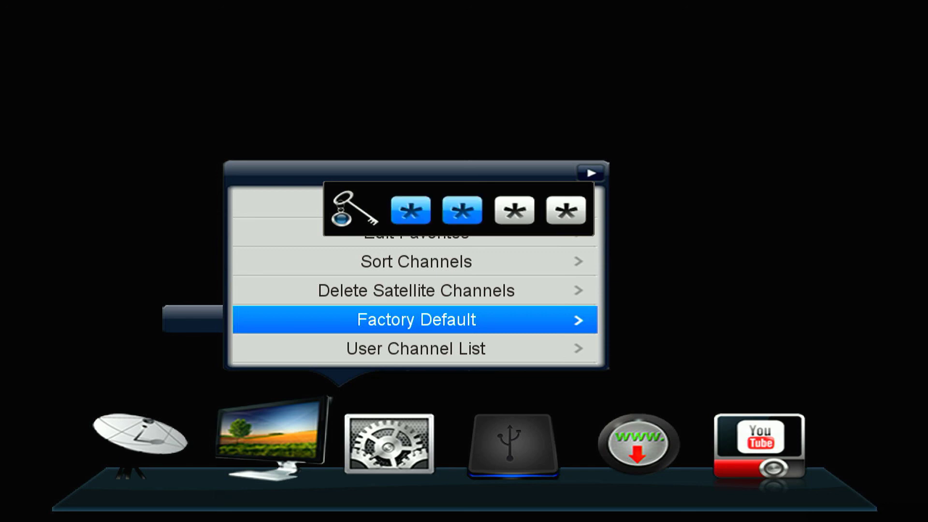
{"action": "type", "text": "00"}
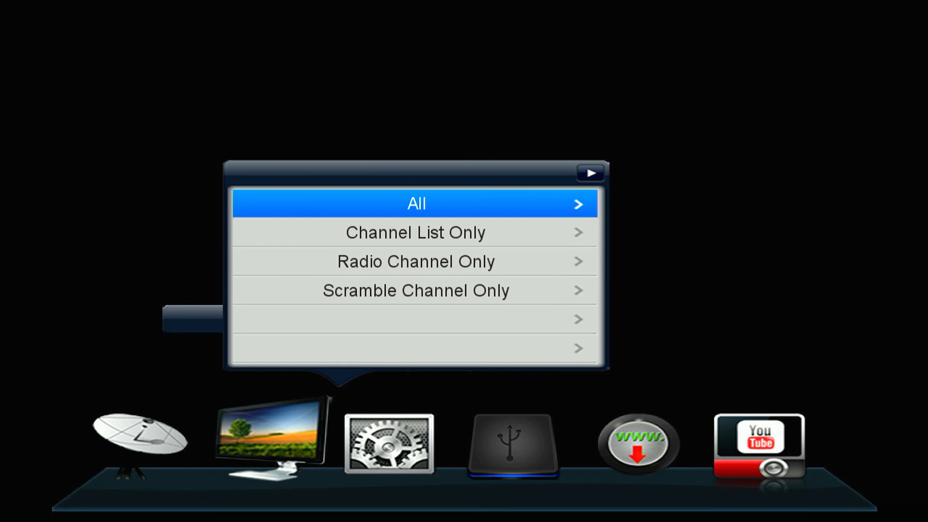
{"action": "key", "text": "Down"}
{"action": "key", "text": "Down"}
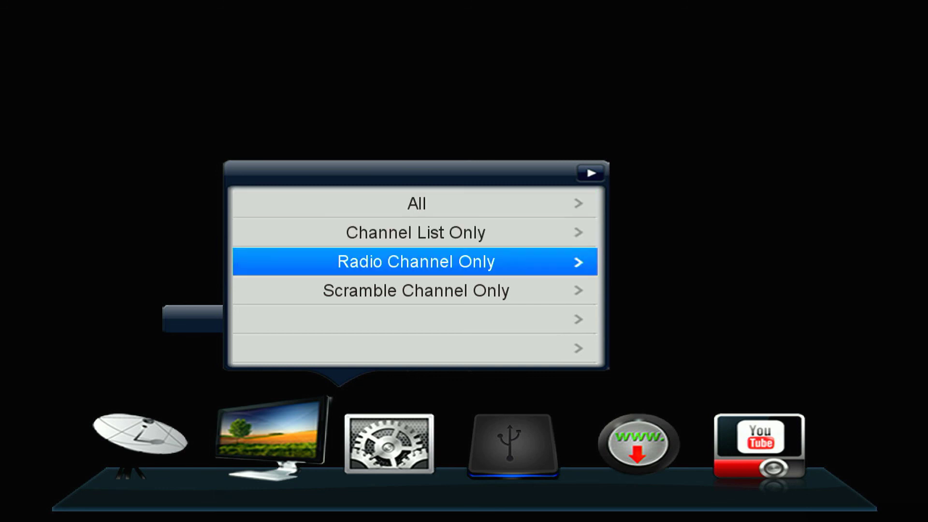
{"action": "key", "text": "Down"}
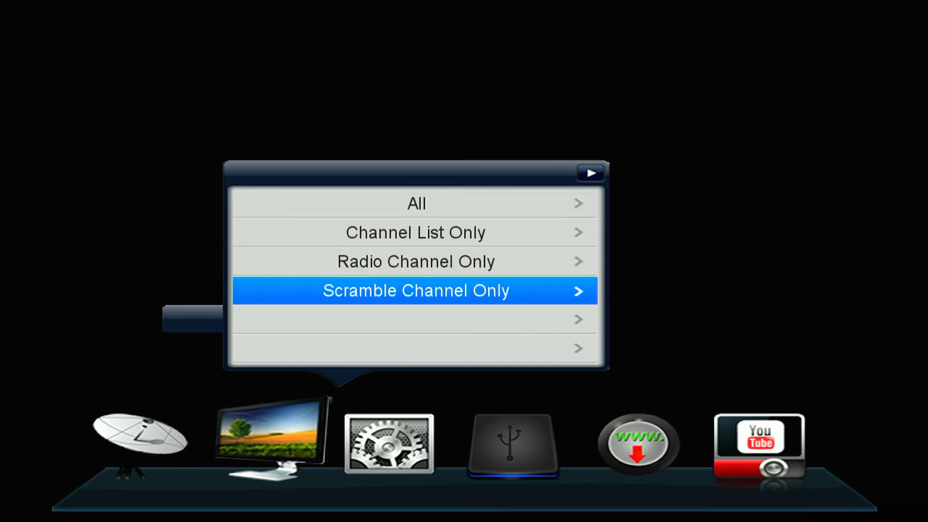
{"action": "key", "text": "Up"}
{"action": "key", "text": "Up"}
{"action": "key", "text": "Up"}
{"action": "key", "text": "Return"}
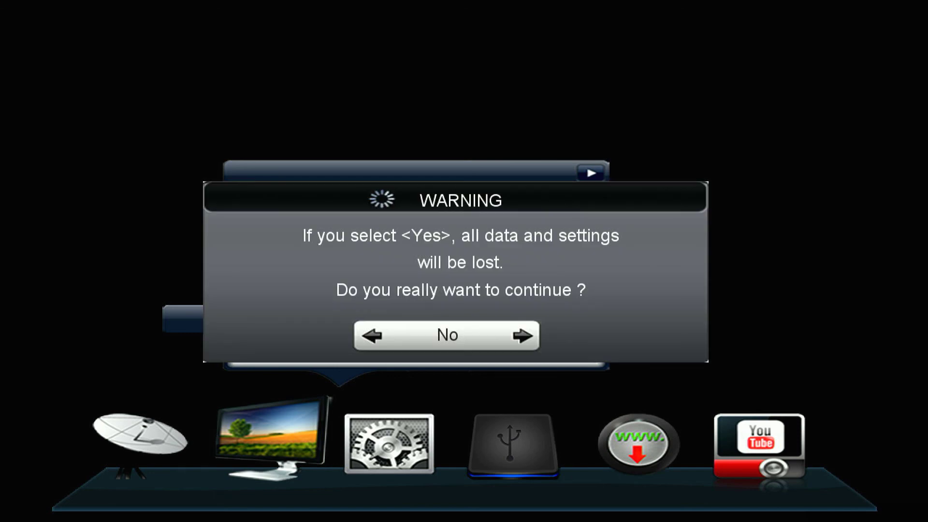
- Switch the factory reset warning's answer from No to Yes to confirm wiping all settings
{"action": "key", "text": "Right"}
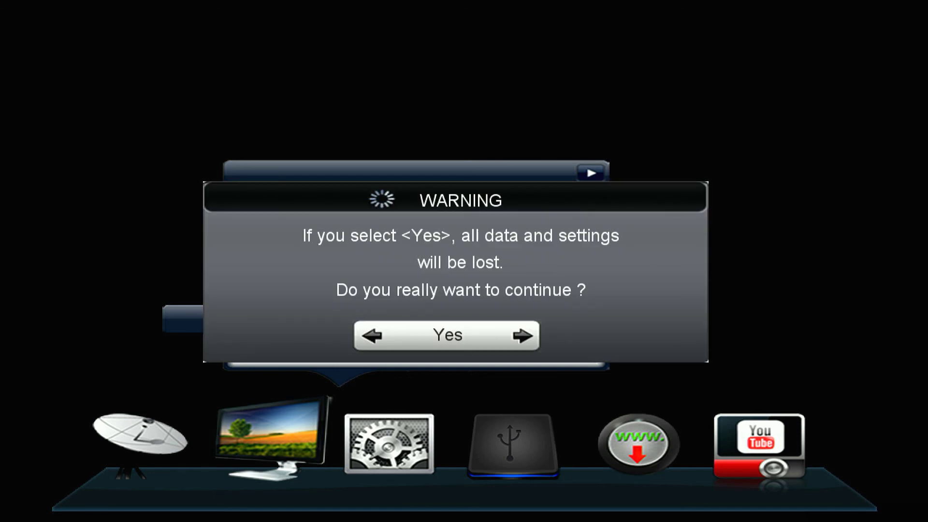